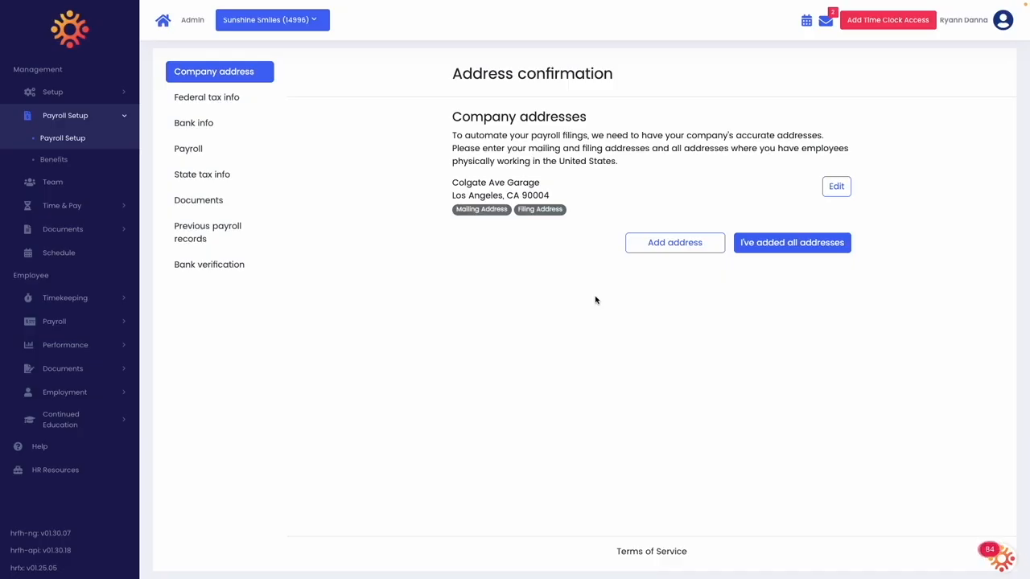
# Confirm that all company addresses have been added and save the federal tax information
pyautogui.click(687, 250)
pyautogui.scroll(-2, 665, 286)
pyautogui.click(821, 250)
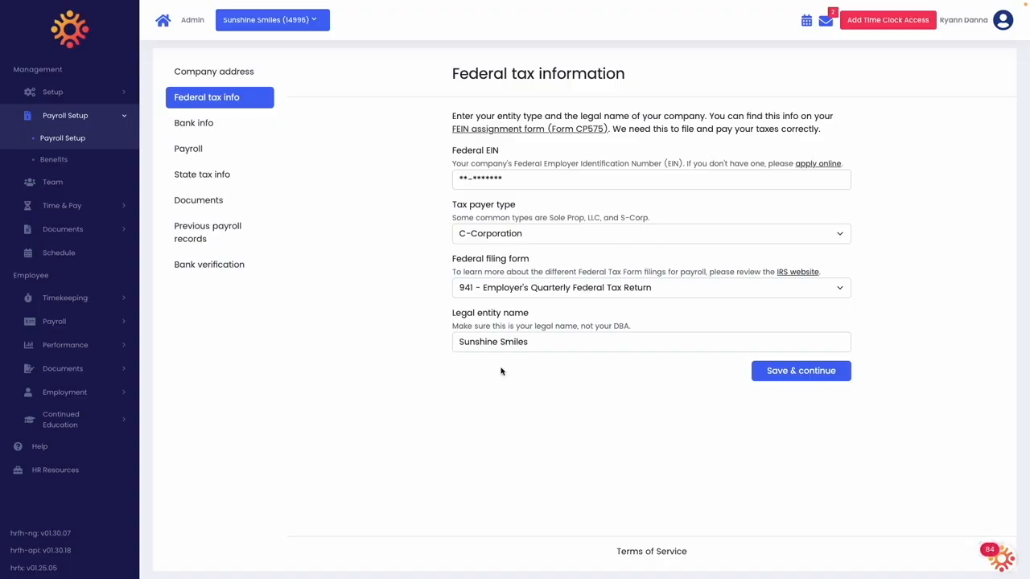
pyautogui.click(814, 379)
# Examine the two ways of entering the company bank account: Plaid verification up to the institution choice, and manual entry
pyautogui.click(208, 124)
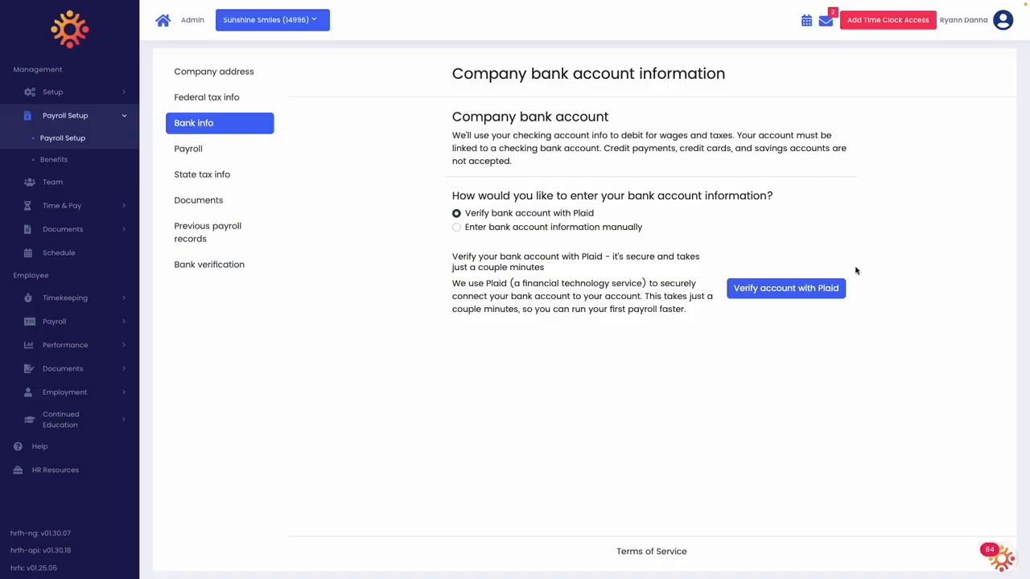
pyautogui.click(791, 297)
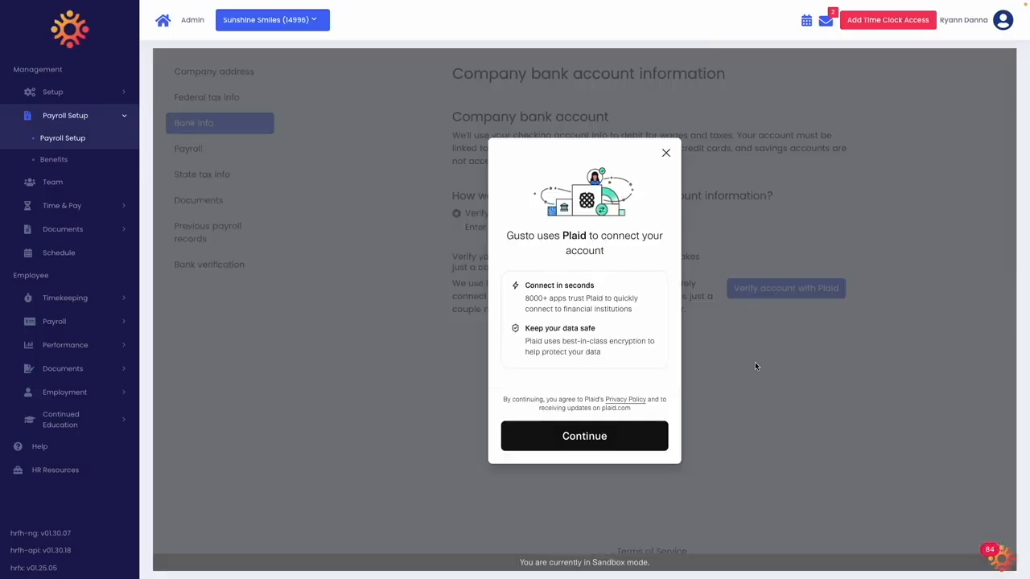
pyautogui.click(609, 438)
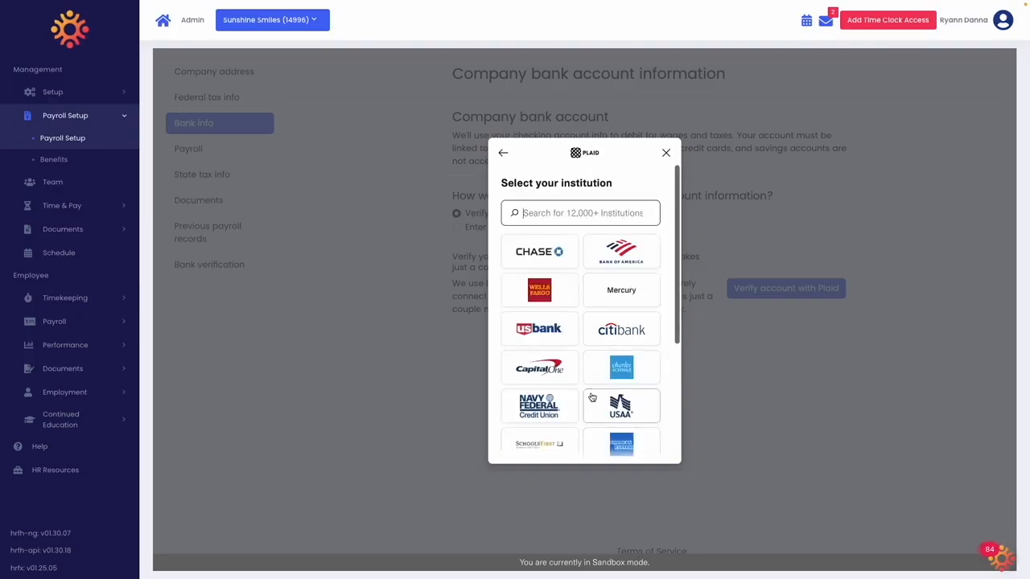
pyautogui.click(538, 253)
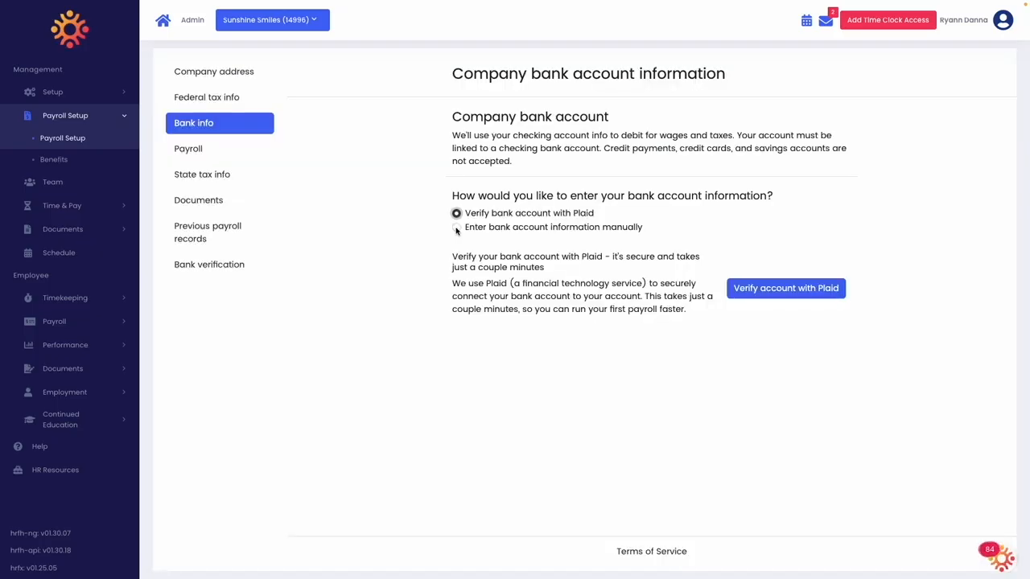
pyautogui.click(456, 229)
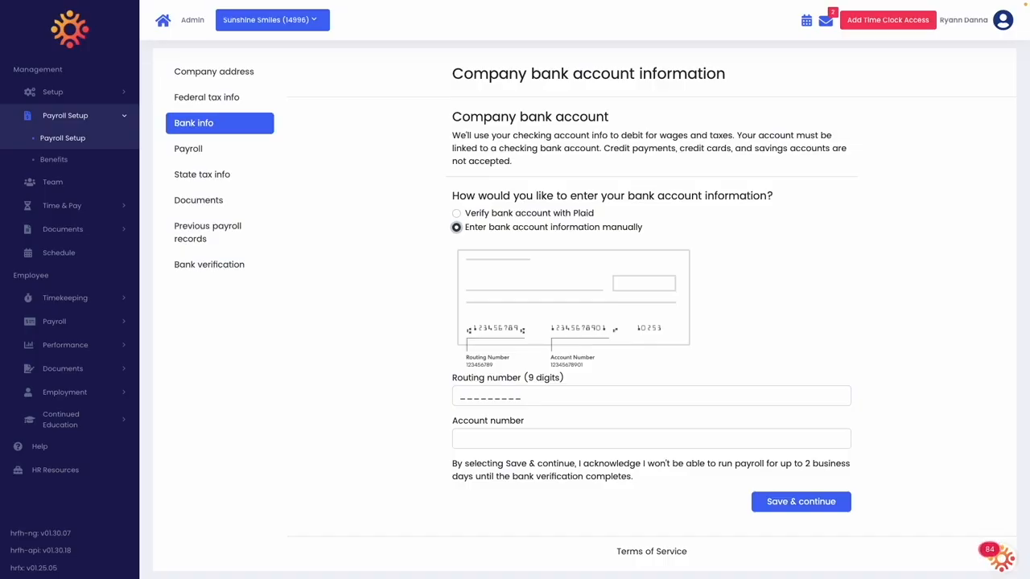
# Name the pay schedule "Every Other Friday" and set its pay frequency to Every other week
pyautogui.click(197, 148)
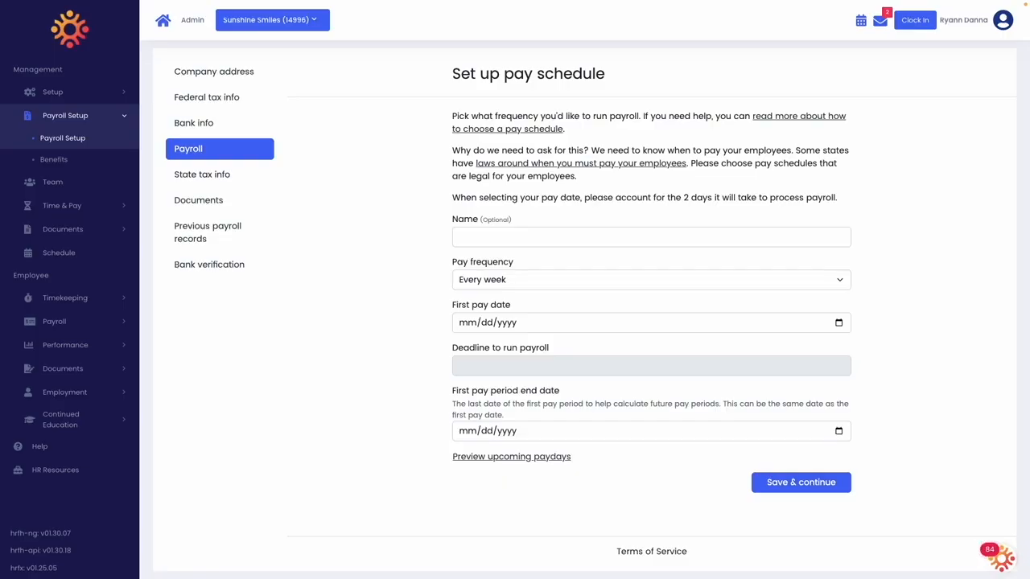
pyautogui.click(472, 238)
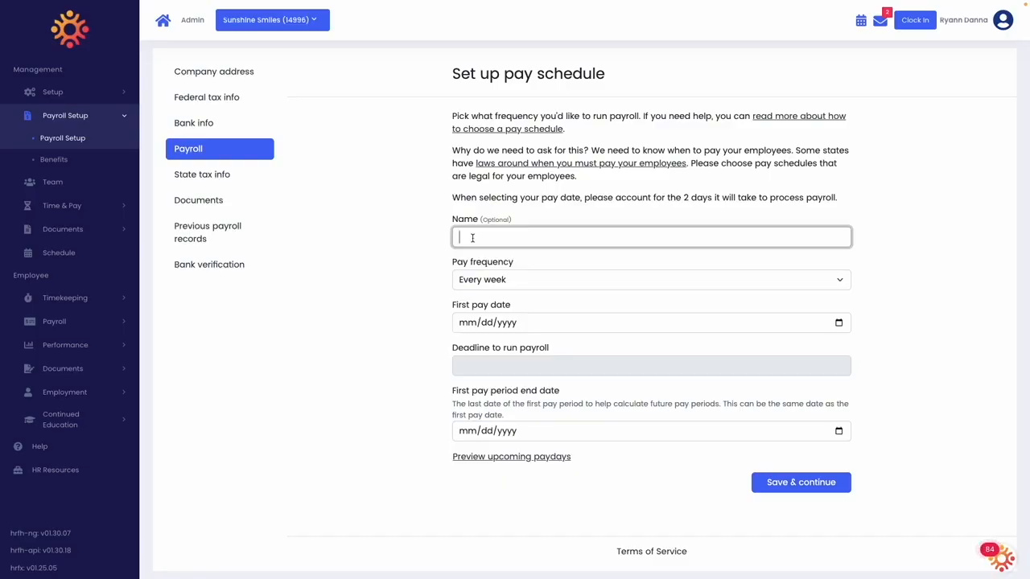
pyautogui.write('Every Other Friday')
pyautogui.click(515, 287)
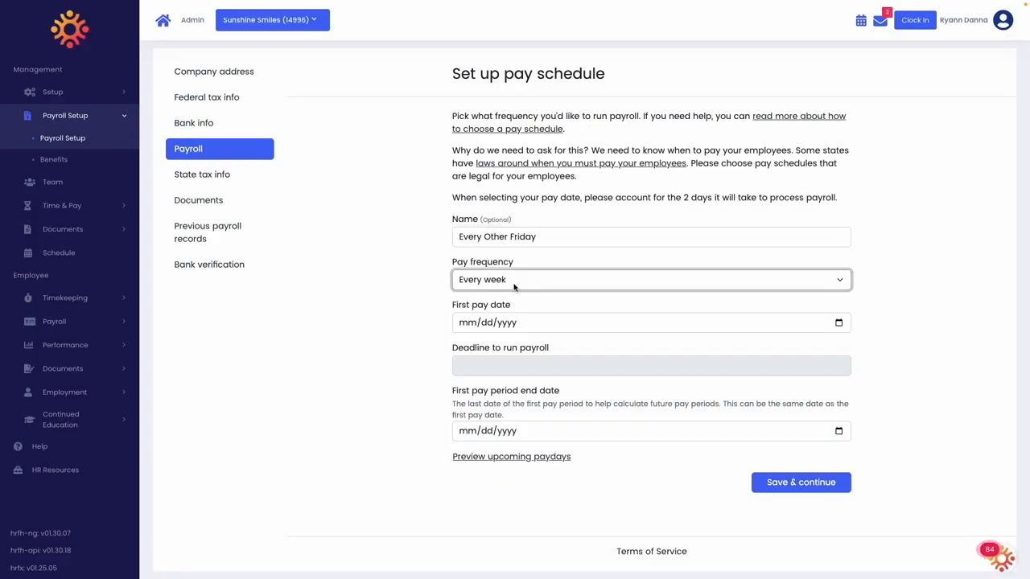
pyautogui.click(514, 287)
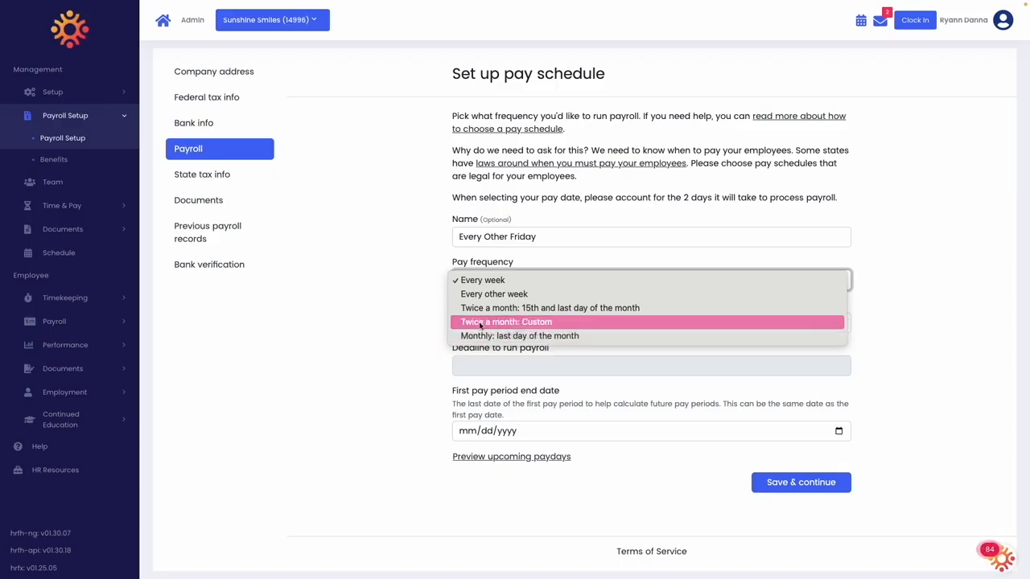
pyautogui.click(494, 294)
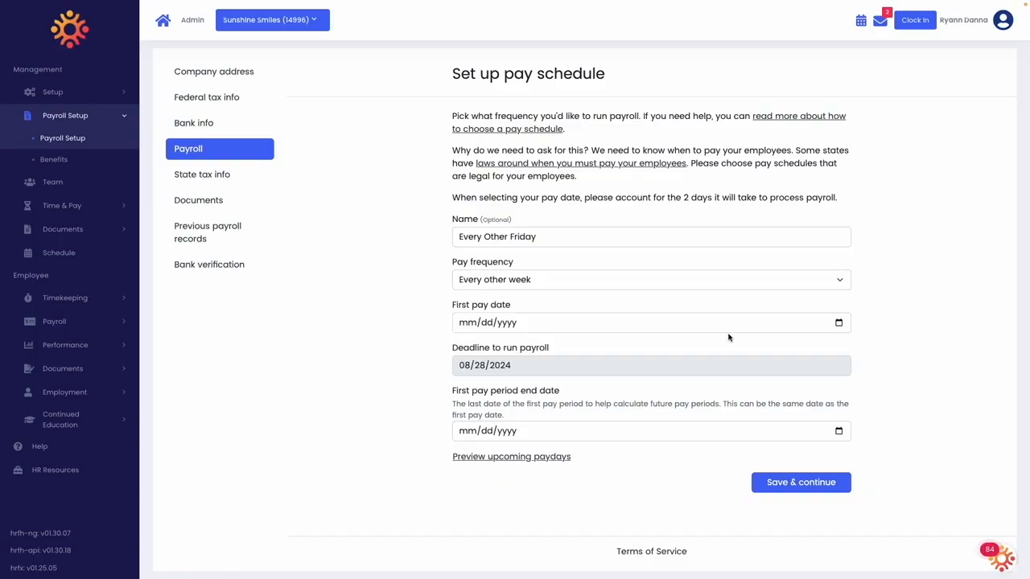
# Set the first pay date to 09/06/2024 and the first pay period end date to 09/01/2024
pyautogui.click(839, 323)
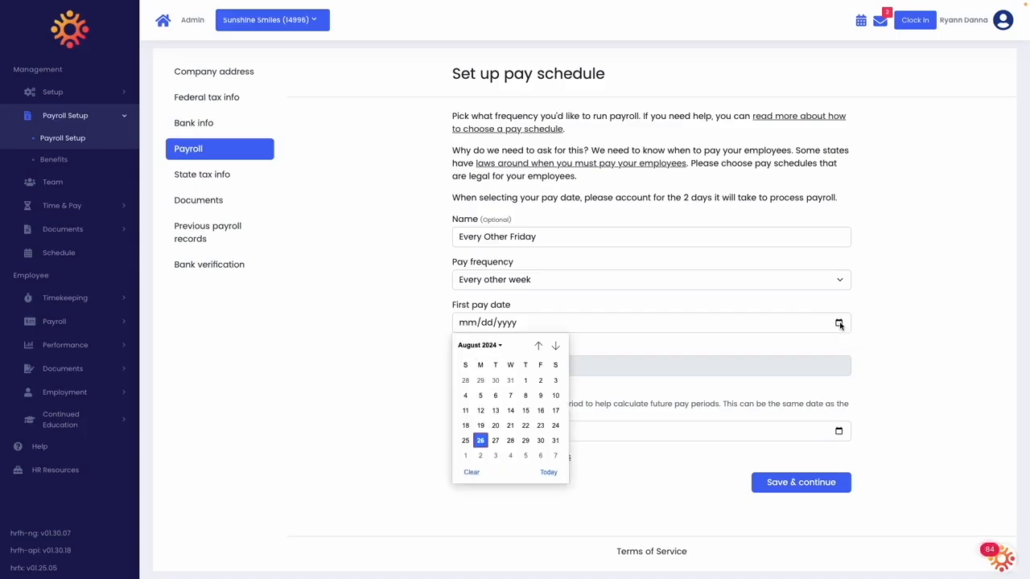
pyautogui.click(540, 456)
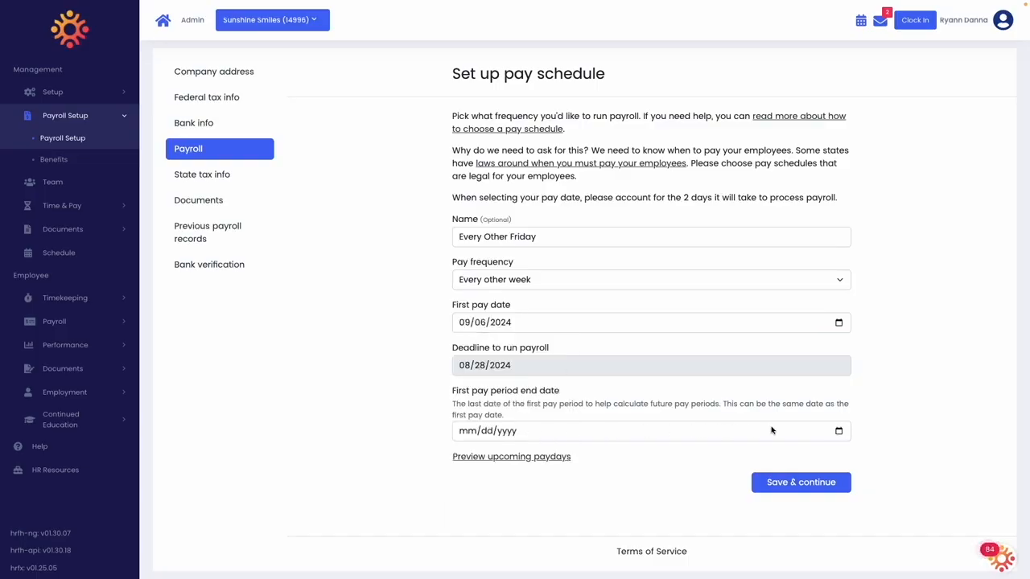
pyautogui.click(838, 431)
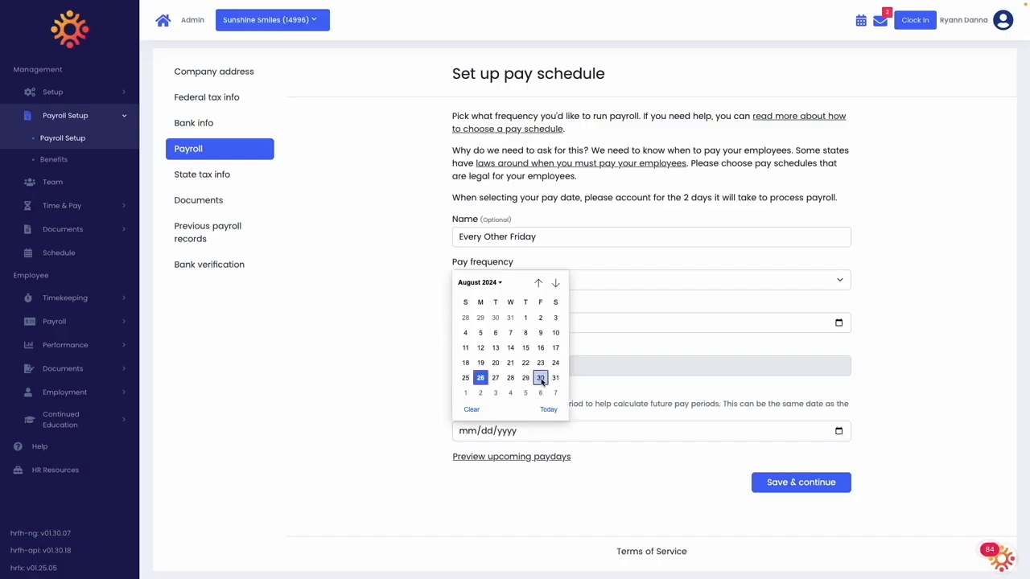
pyautogui.click(465, 393)
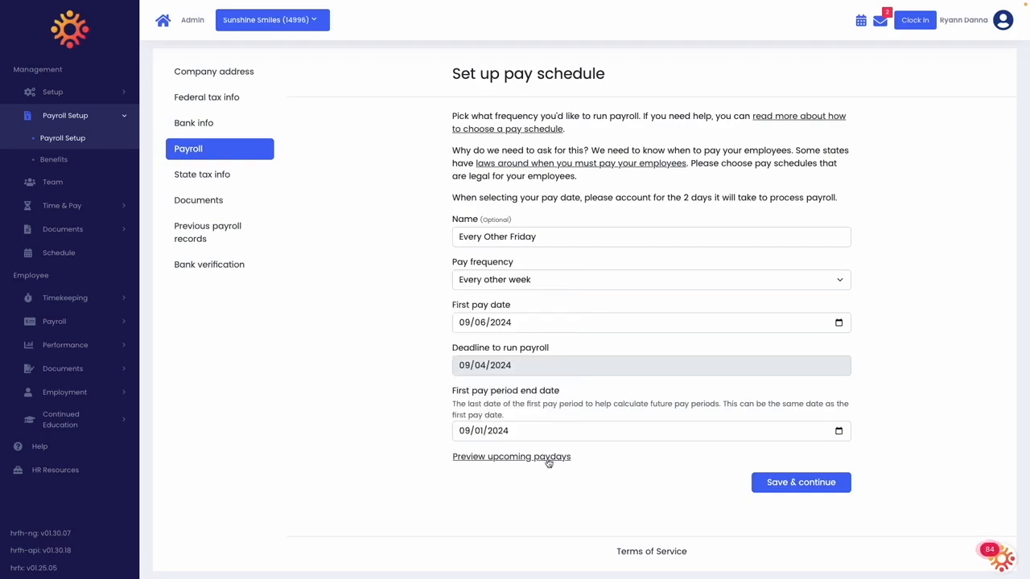
# Preview the upcoming paydays and save the pay schedule
pyautogui.click(545, 457)
pyautogui.scroll(-3, 545, 460)
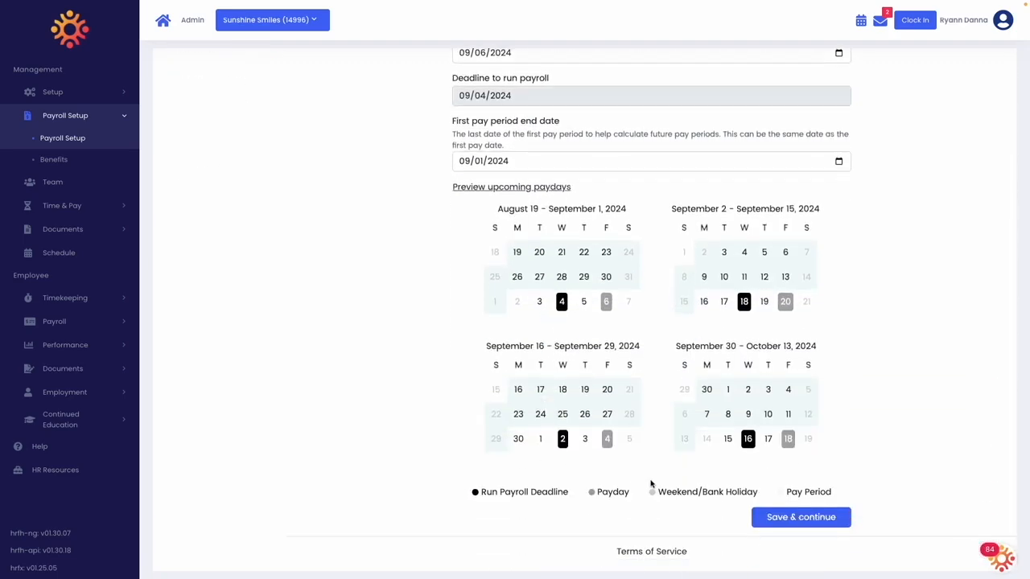
pyautogui.click(829, 524)
# Continue the California setup in the state tax information and submit its tax requirements
pyautogui.click(212, 177)
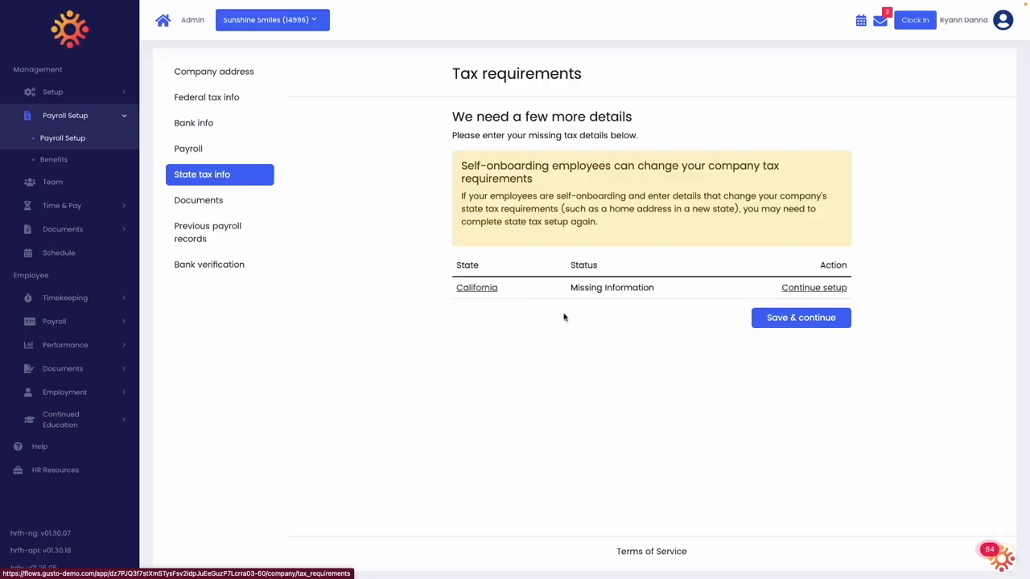
pyautogui.click(828, 288)
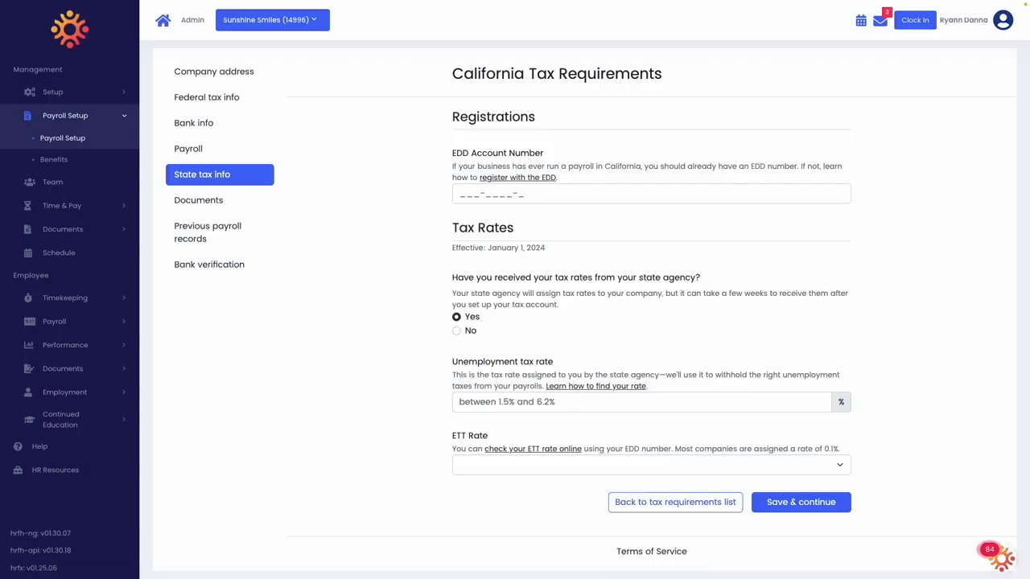
pyautogui.click(799, 504)
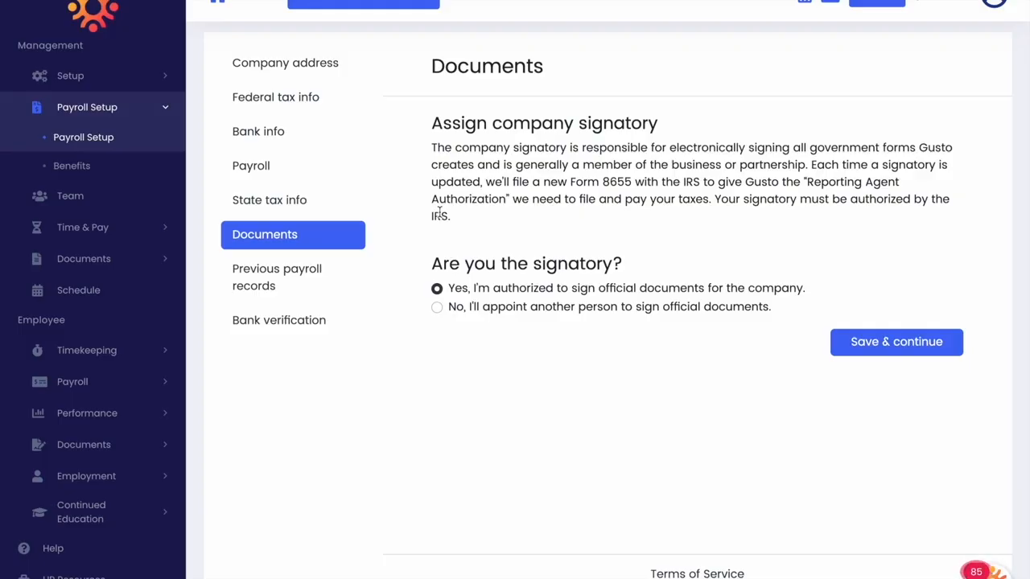
# Confirm yourself as the authorized company signatory and electronically sign the Direct Deposit Authorization with the signatory's name
pyautogui.click(906, 349)
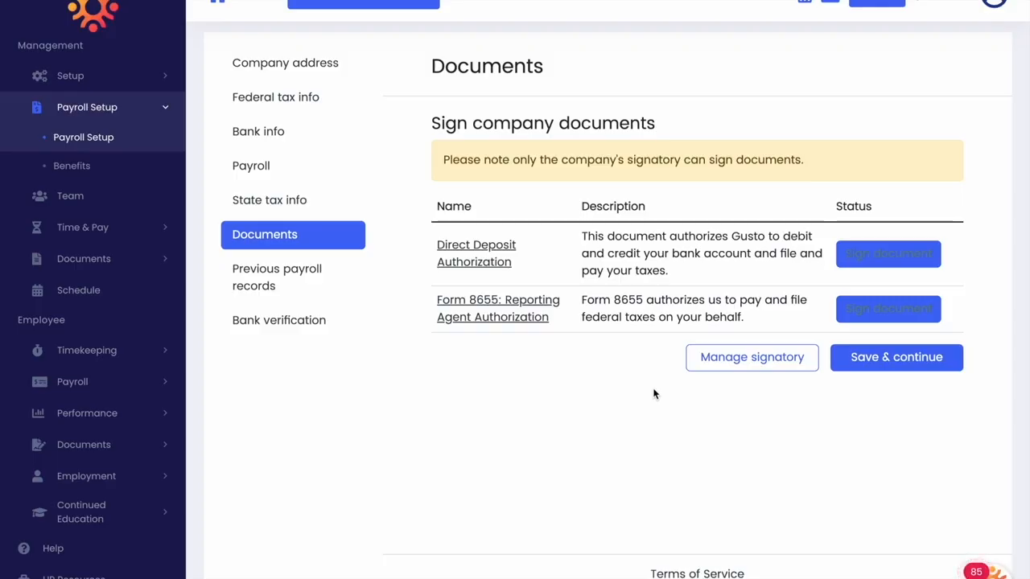
pyautogui.click(880, 356)
pyautogui.scroll(-1, 558, 415)
pyautogui.click(518, 448)
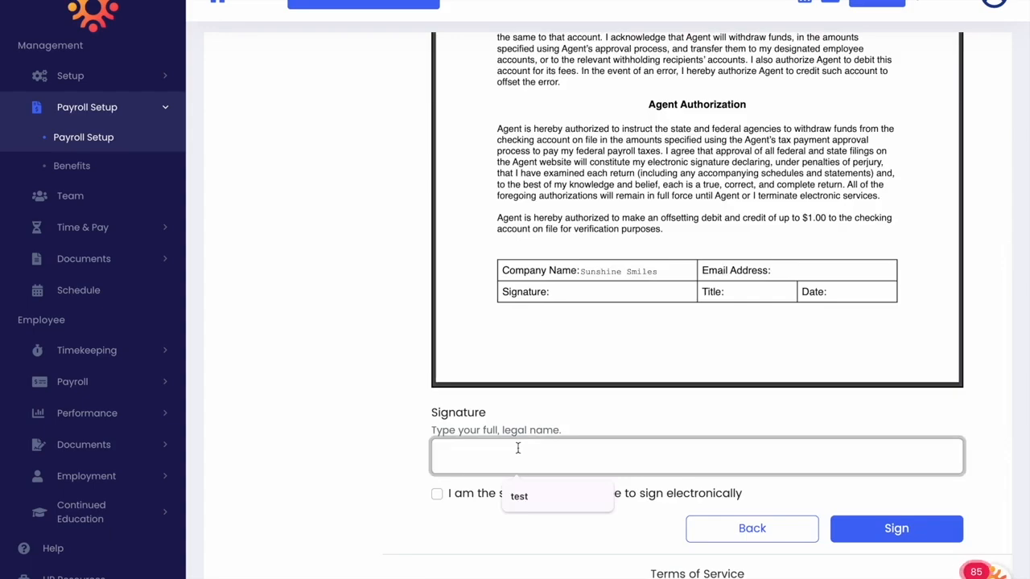
pyautogui.write('Bailey')
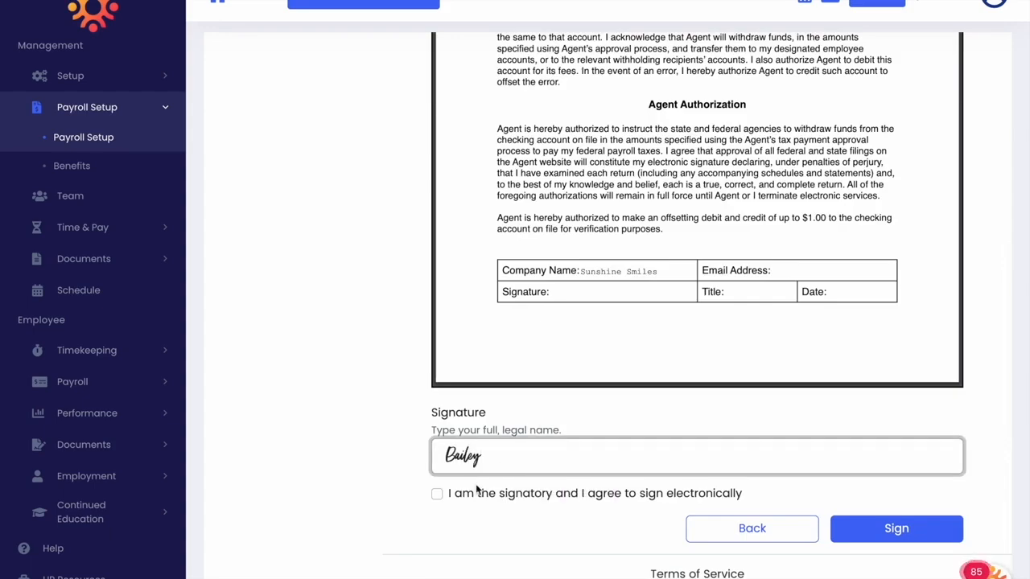
pyautogui.click(461, 493)
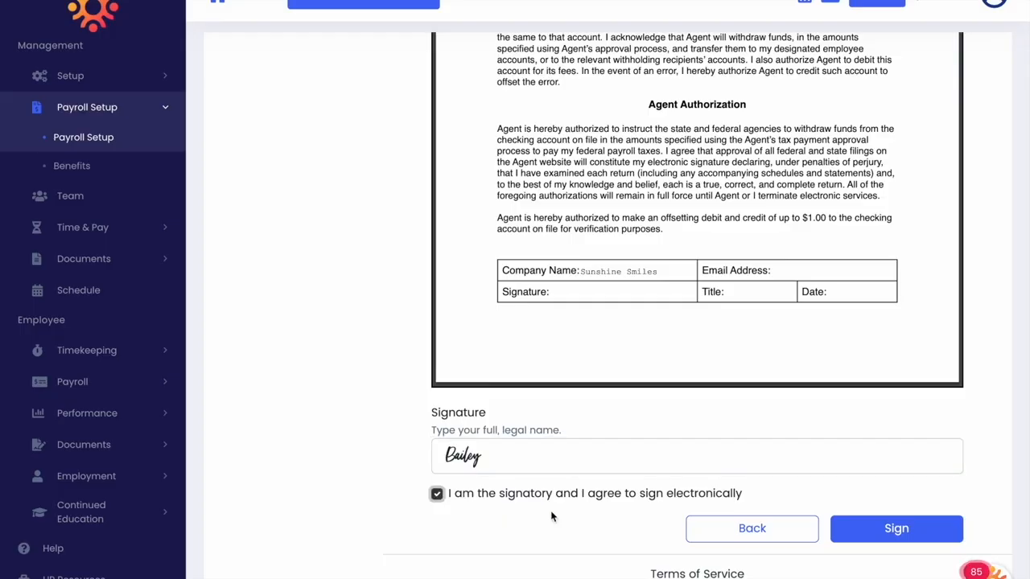
pyautogui.click(915, 530)
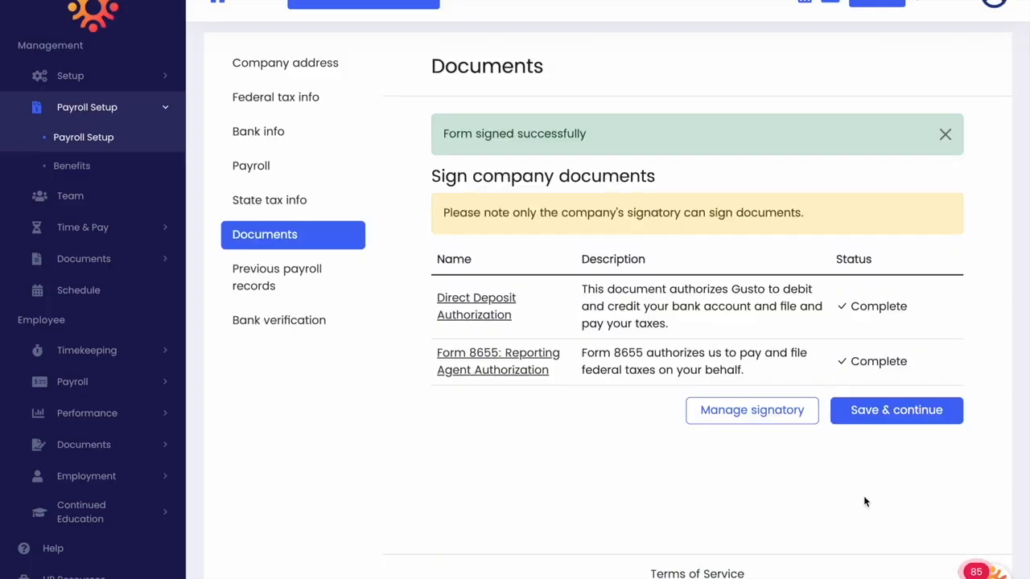
pyautogui.click(914, 415)
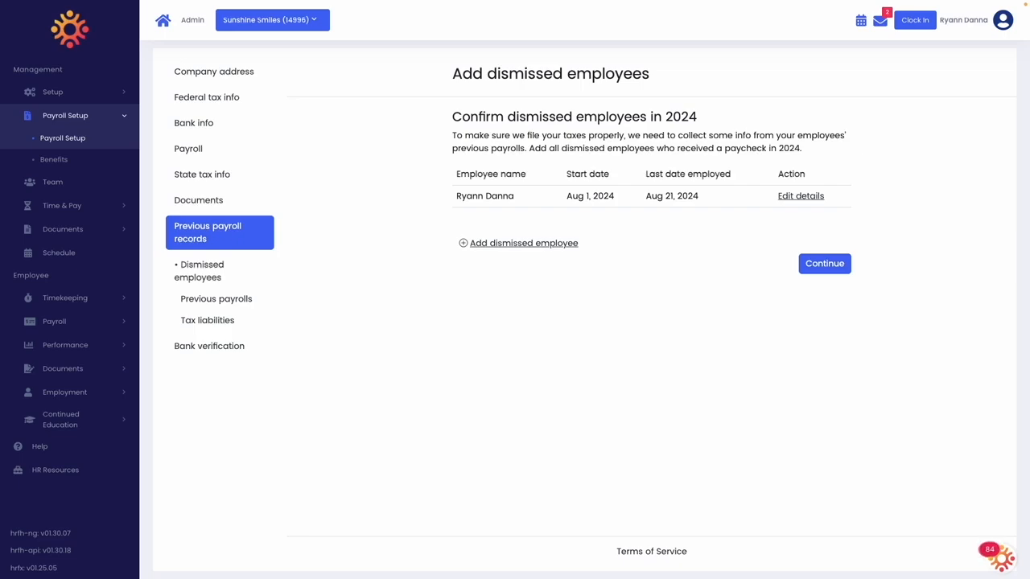
# Examine the form for adding a dismissed employee, from the basic details to the home address, and cancel it
pyautogui.click(552, 245)
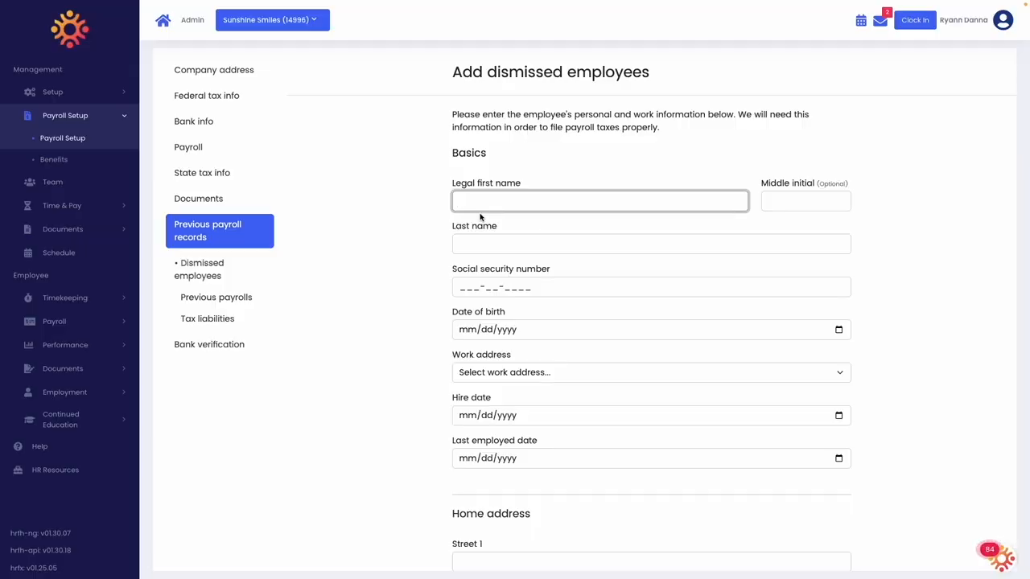
pyautogui.scroll(-1, 515, 219)
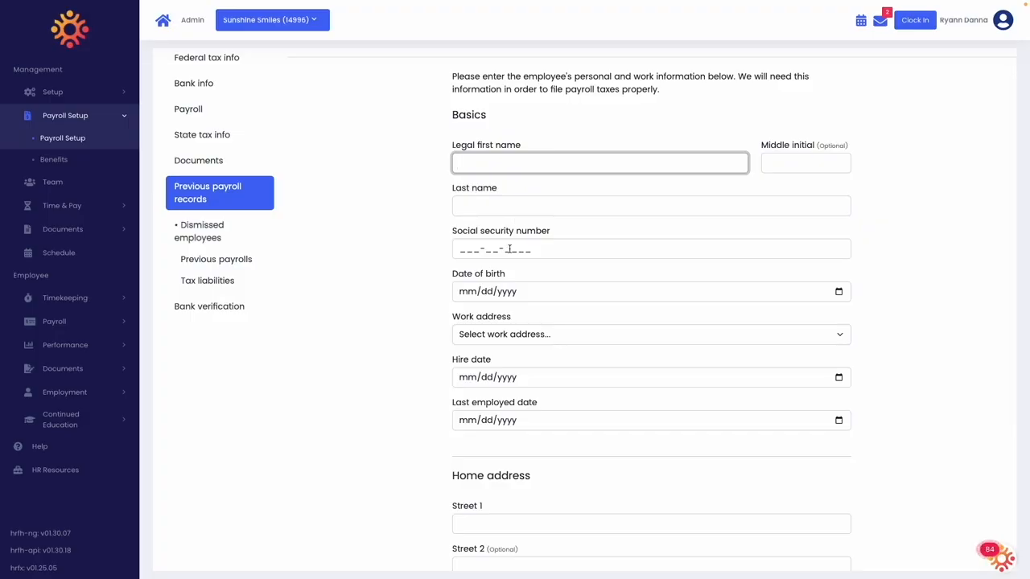
pyautogui.scroll(-1, 491, 290)
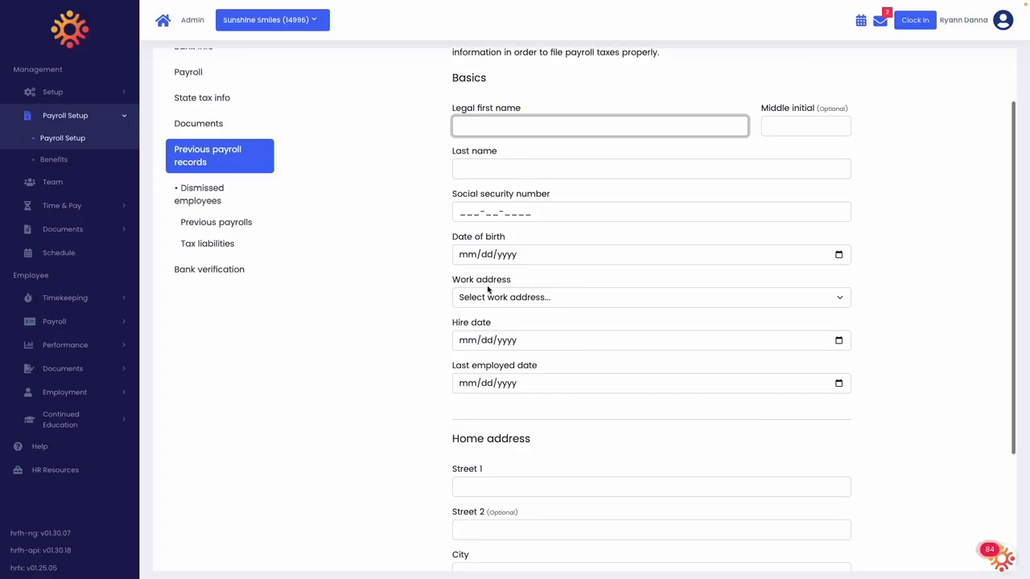
pyautogui.scroll(-1, 495, 333)
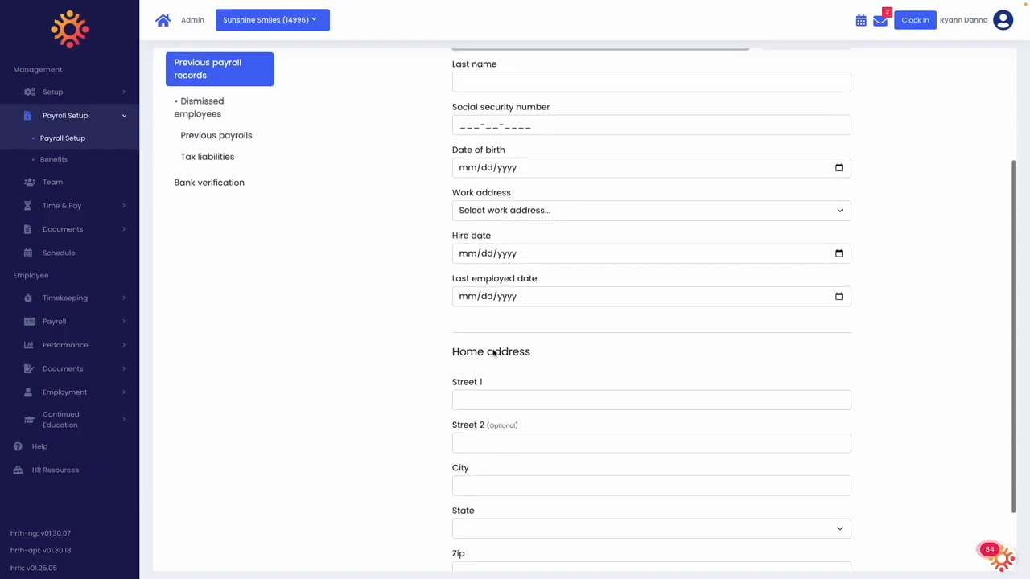
pyautogui.scroll(-1, 493, 373)
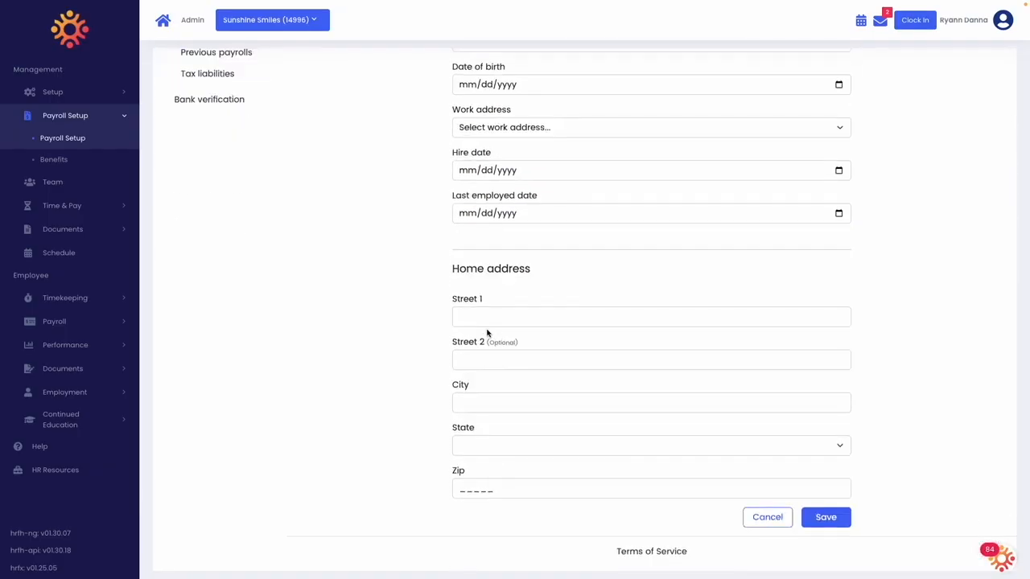
pyautogui.click(775, 527)
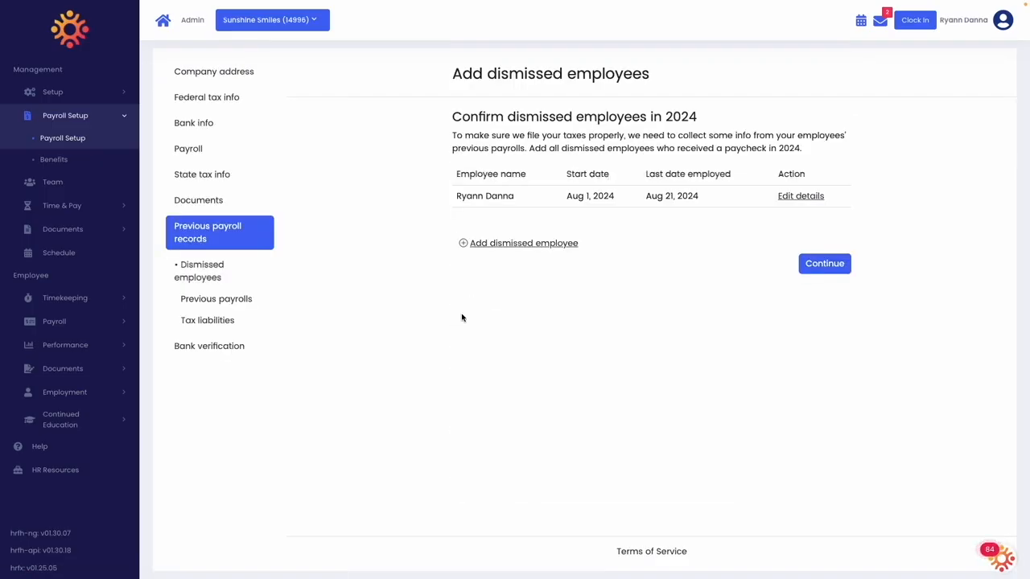
# Confirm the 2024 dismissed employees list and check which paystub information previous payrolls require for each quarter
pyautogui.click(825, 263)
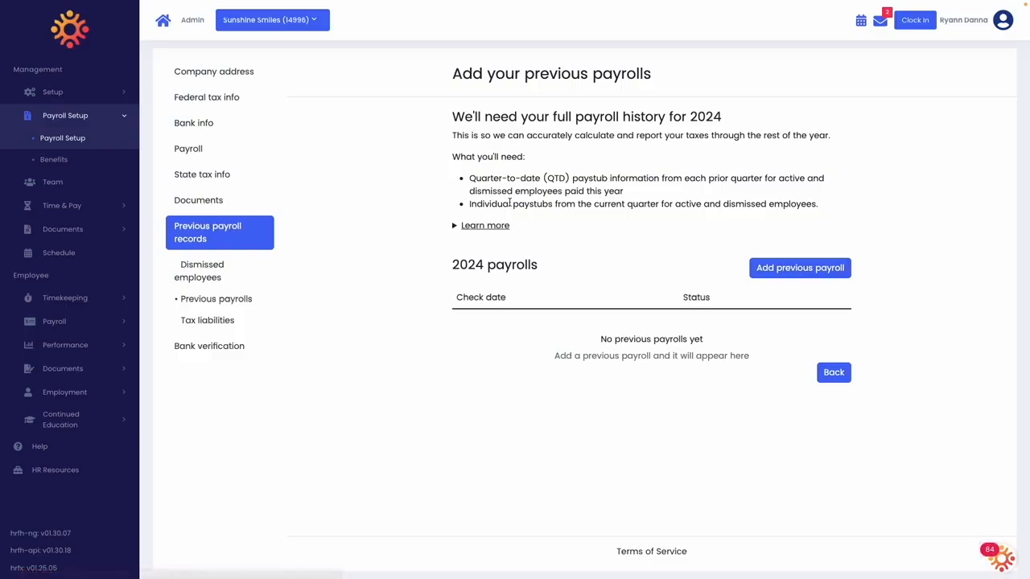
pyautogui.click(487, 227)
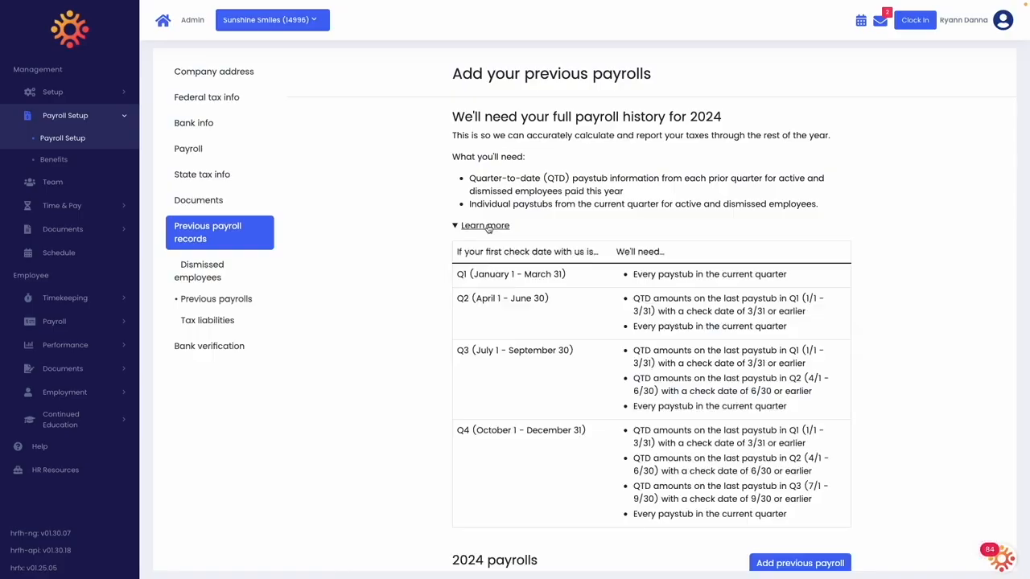
pyautogui.click(487, 227)
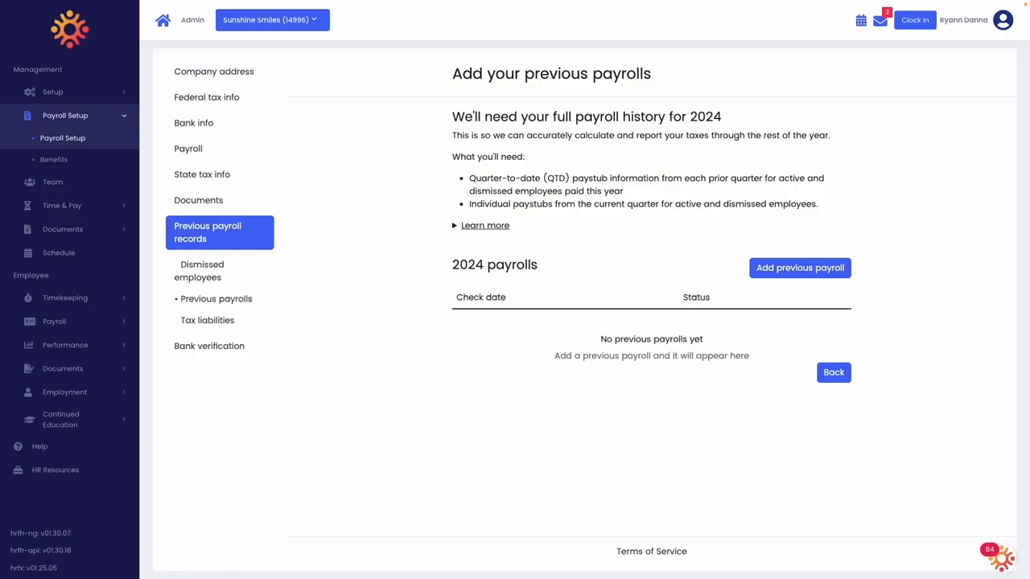
# Add a previous payroll with check date 08/23/2024 and pay period 08/05/2024 to 08/18/2024
pyautogui.click(836, 274)
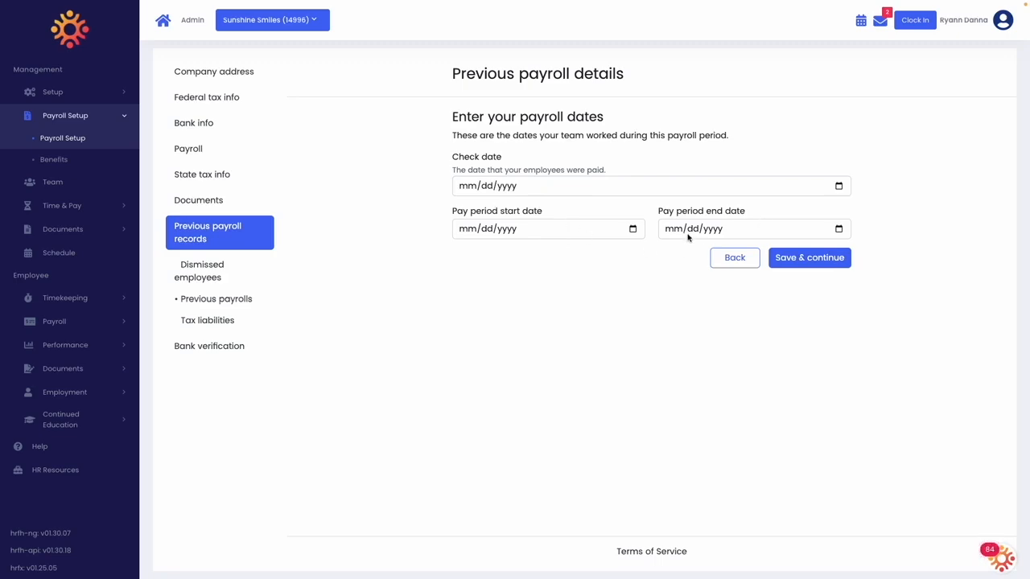
pyautogui.click(687, 234)
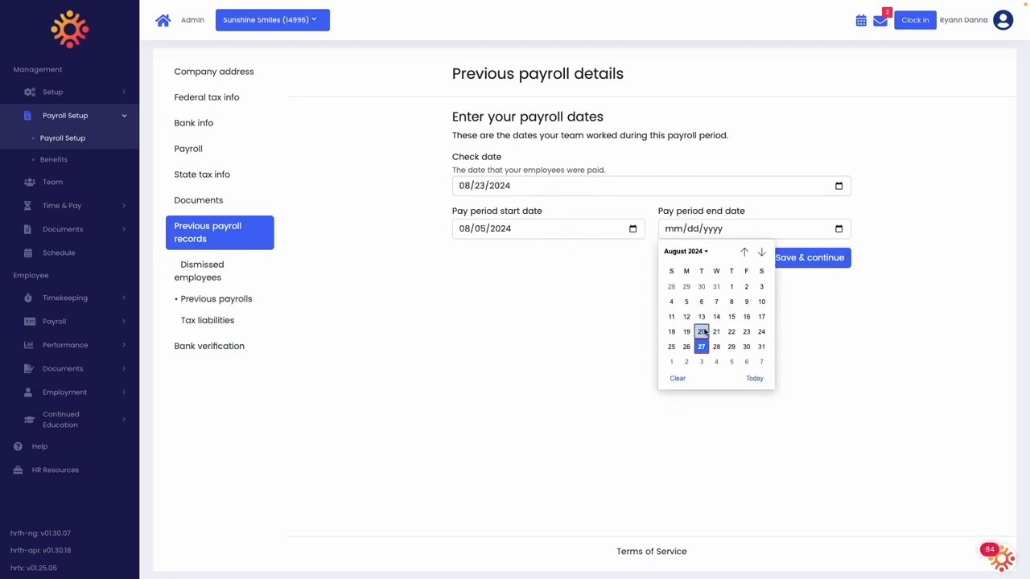
pyautogui.click(671, 331)
pyautogui.click(835, 257)
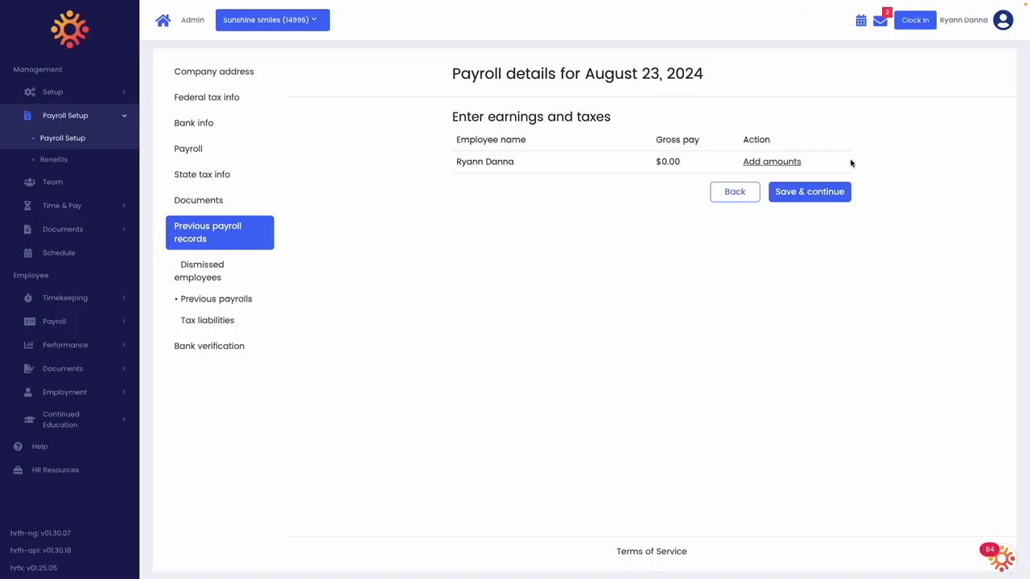
# Enter a regular wage of $500.00 and 25 regular hours for the employee, calculate the tax amounts and save the entry
pyautogui.click(777, 164)
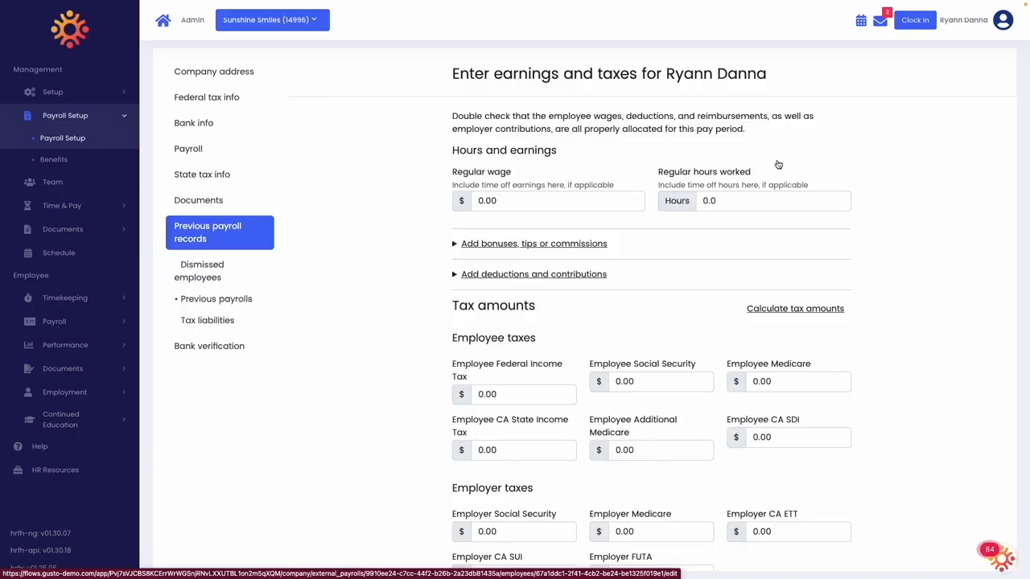
pyautogui.click(551, 201)
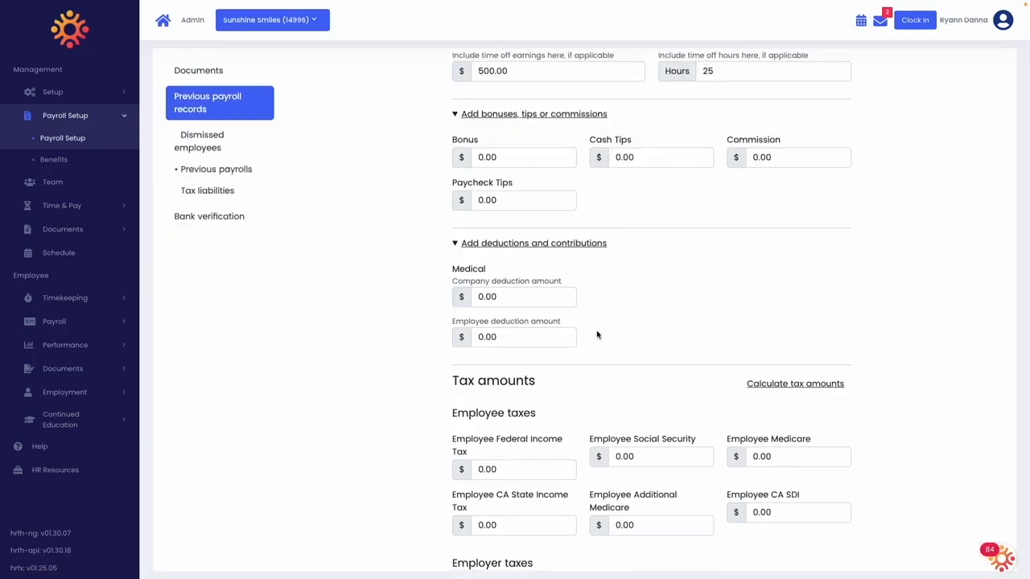
pyautogui.scroll(-2, 597, 334)
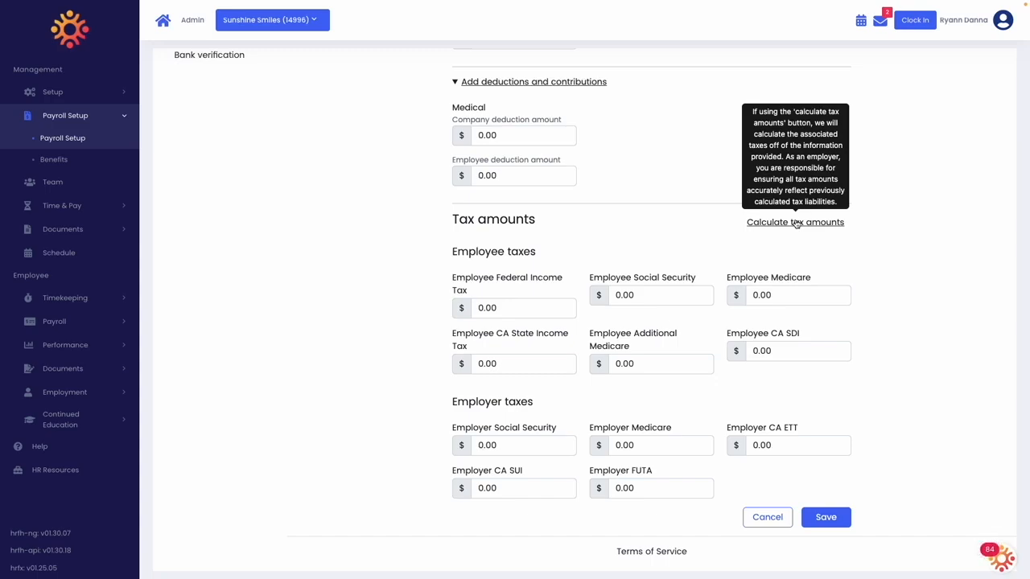
pyautogui.click(796, 223)
pyautogui.scroll(-5, 733, 271)
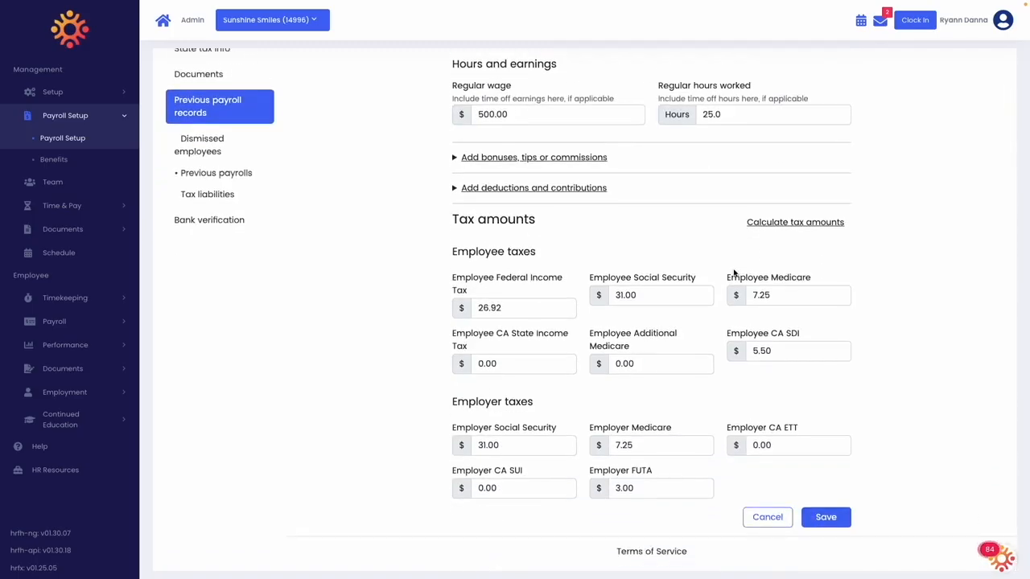
pyautogui.click(833, 518)
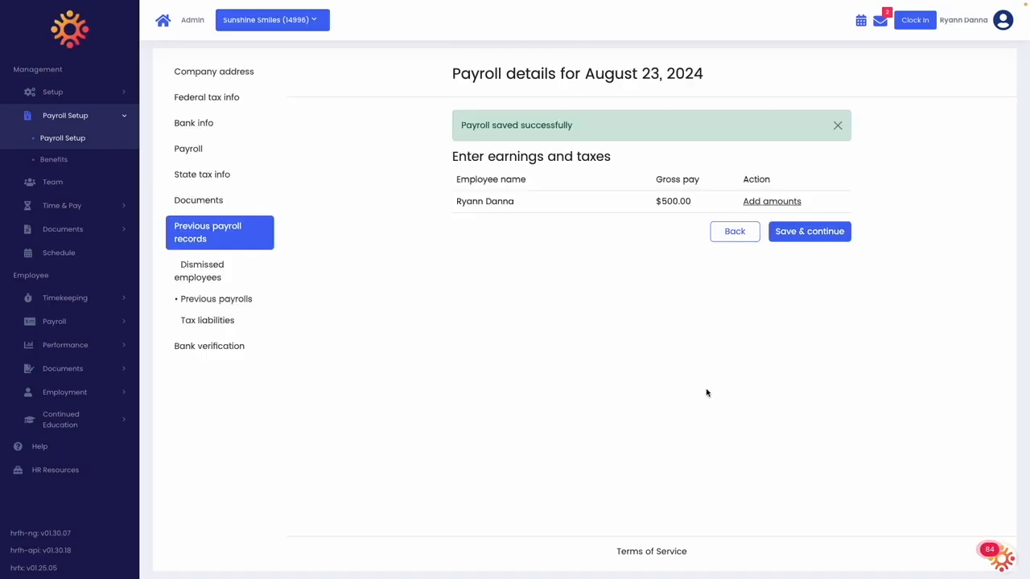
# Save the August 23, 2024 payroll and proceed to the tax liabilities review
pyautogui.click(821, 233)
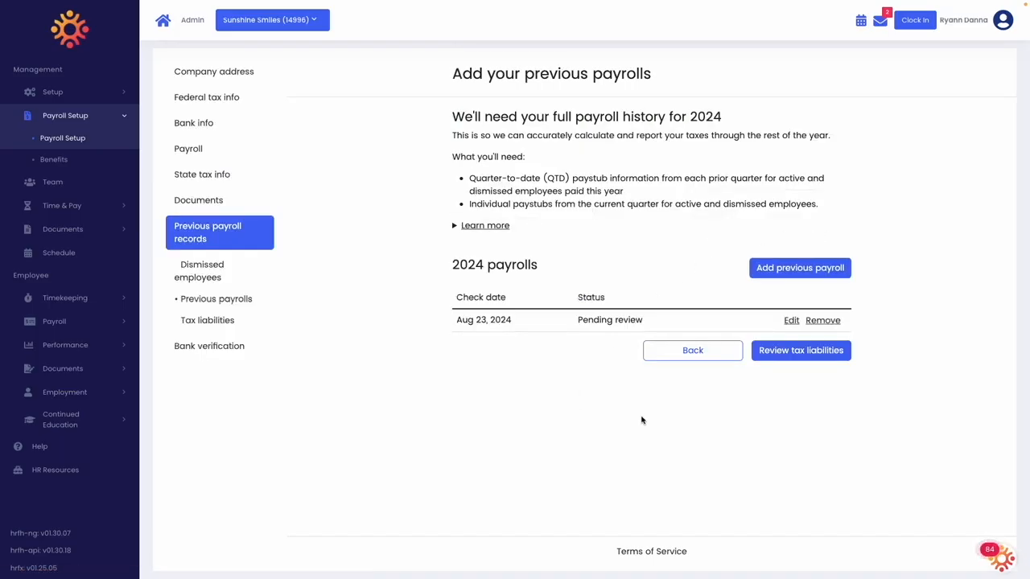
pyautogui.click(806, 354)
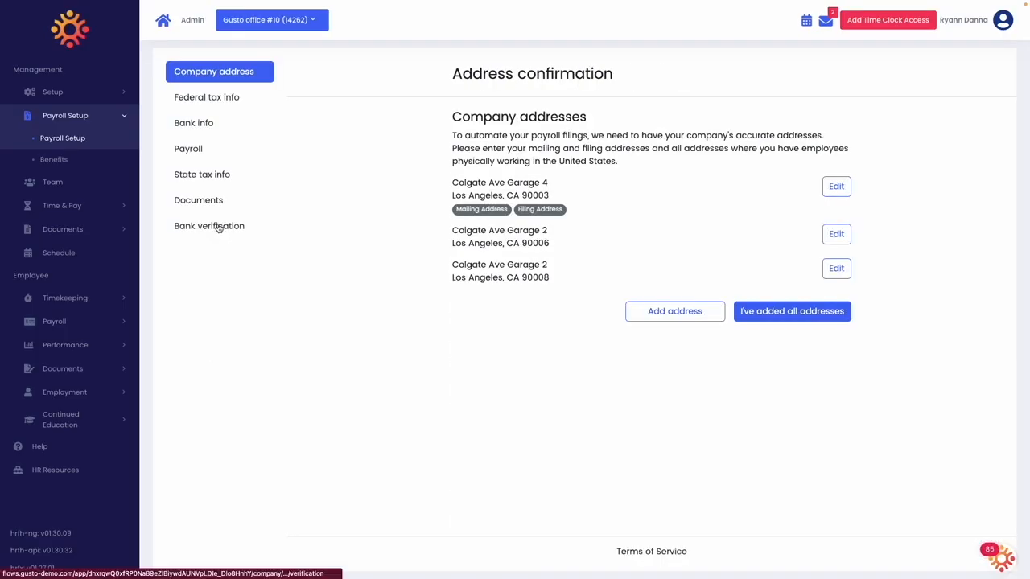
# Submit test deposit amounts of 0.60 and 0.74 to verify the company bank account for Gusto office #10
pyautogui.click(214, 226)
pyautogui.click(468, 202)
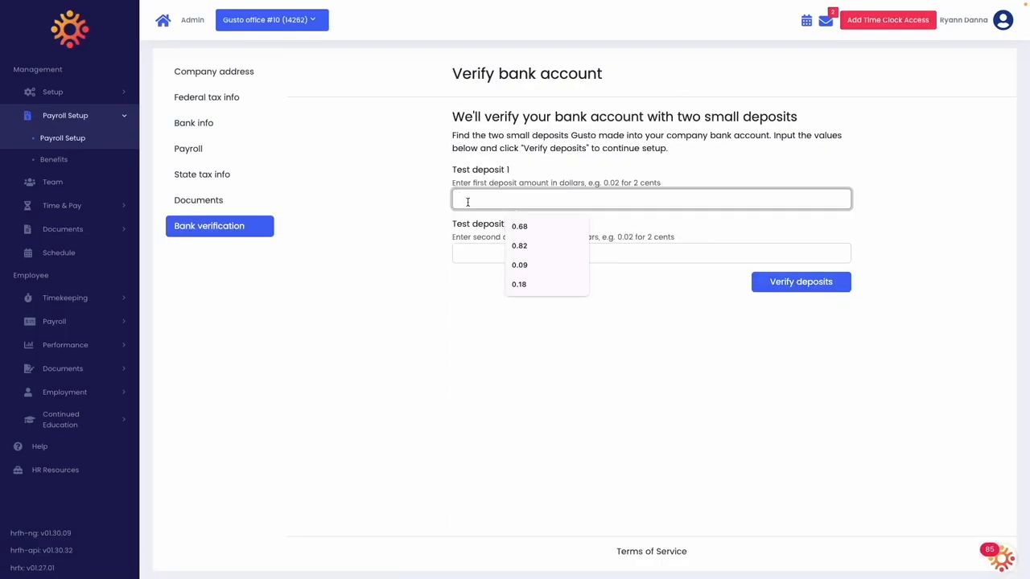
pyautogui.write('0.6')
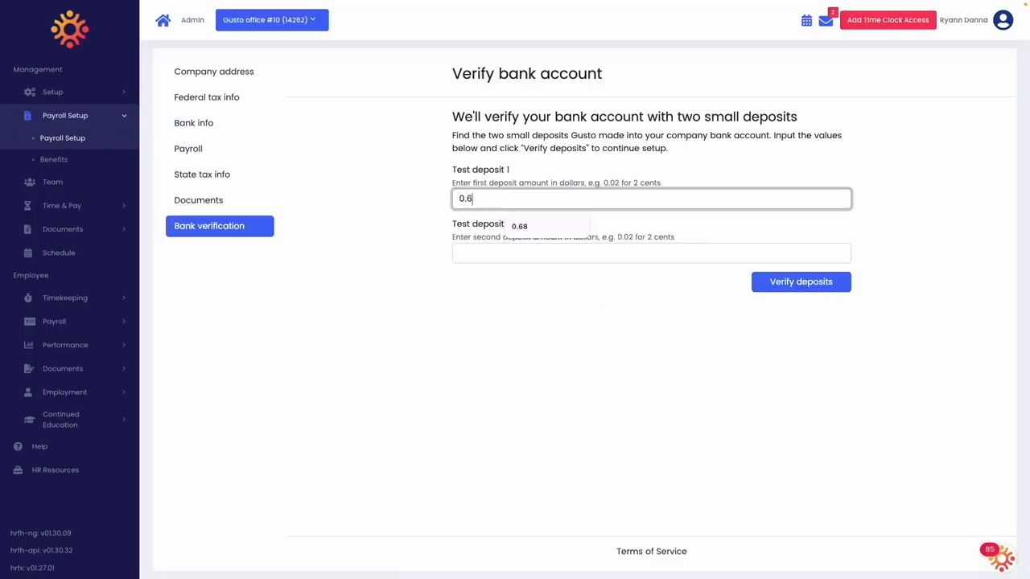
pyautogui.click(520, 232)
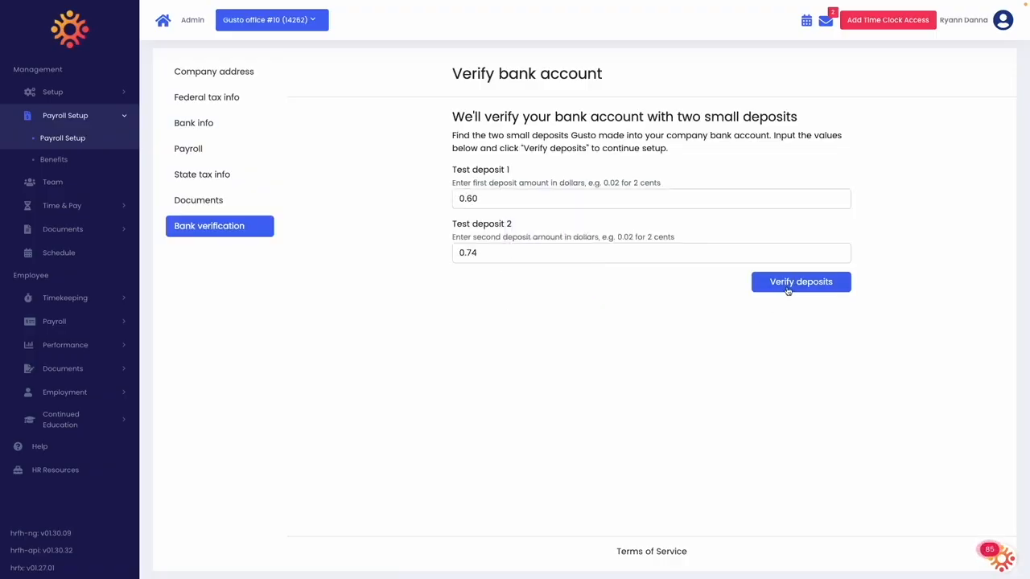
pyautogui.click(788, 286)
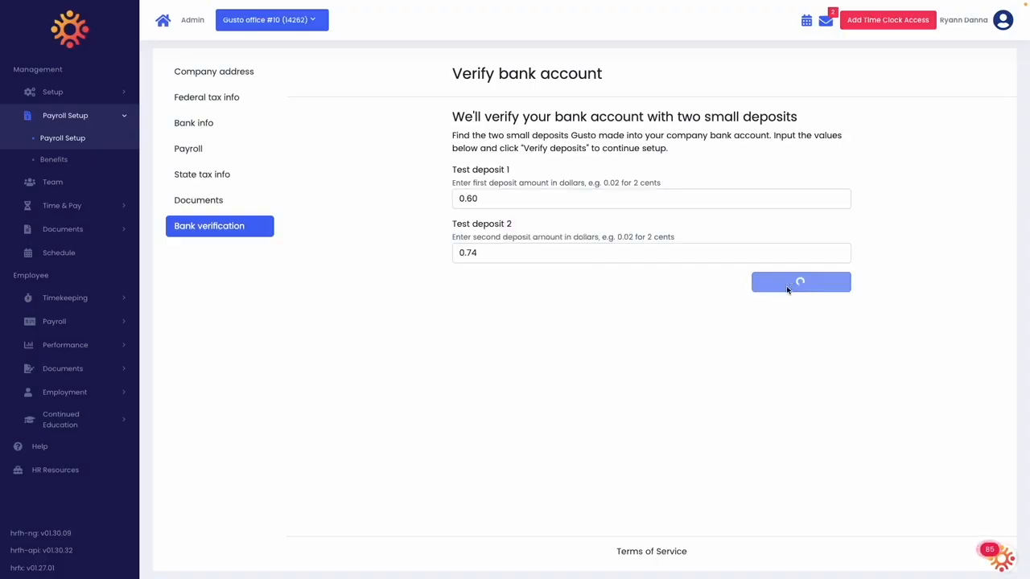